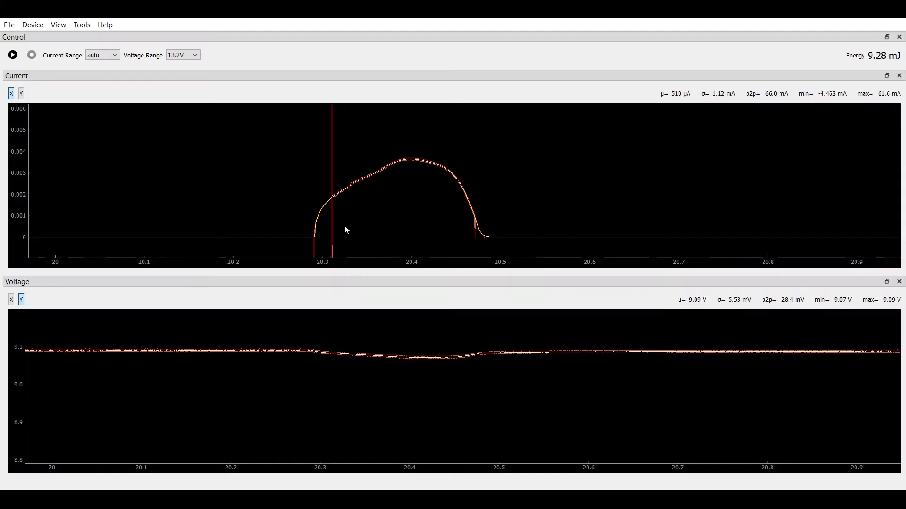
Drag-select the current pulse so both plots span about 20.25 to 20.54 s
{"action": "left_click_drag", "start_coordinate": [279, 206], "coordinate": [475, 207]}
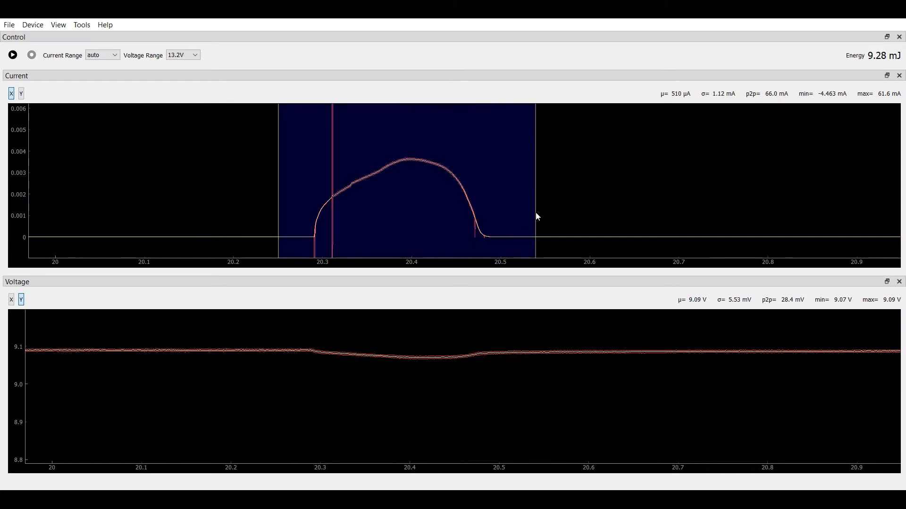
{"action": "left_click_drag", "start_coordinate": [535, 213], "coordinate": [536, 214]}
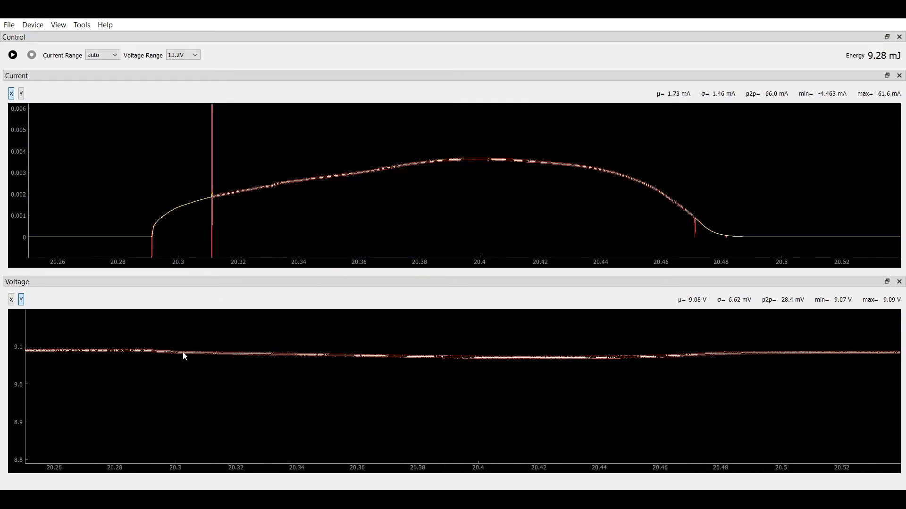